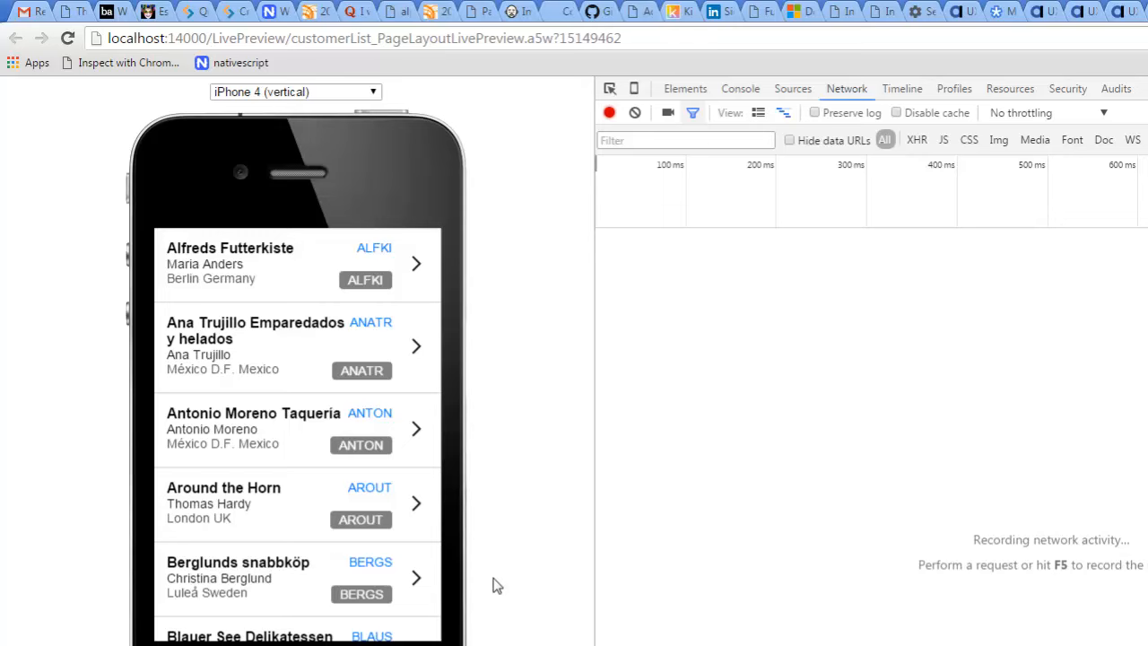
# - Open the list properties of the list1 control in the component design and enable its 'pull-to-refresh' behavior
pyautogui.moveTo(286, 323); pyautogui.dragTo(308, 473)
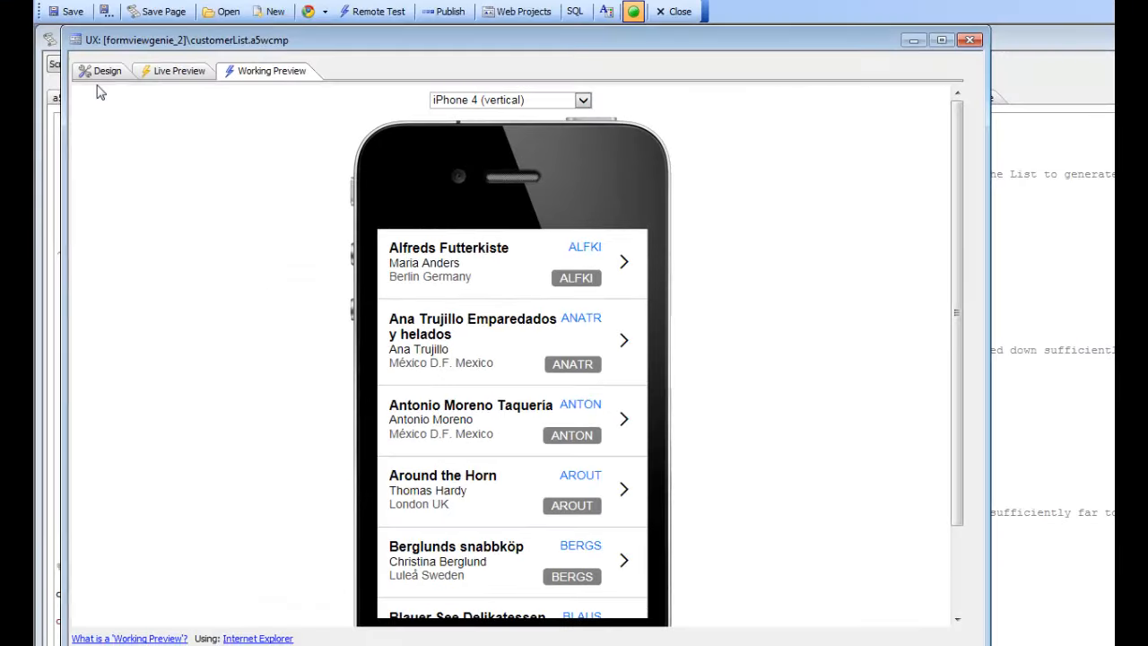
pyautogui.click(100, 71)
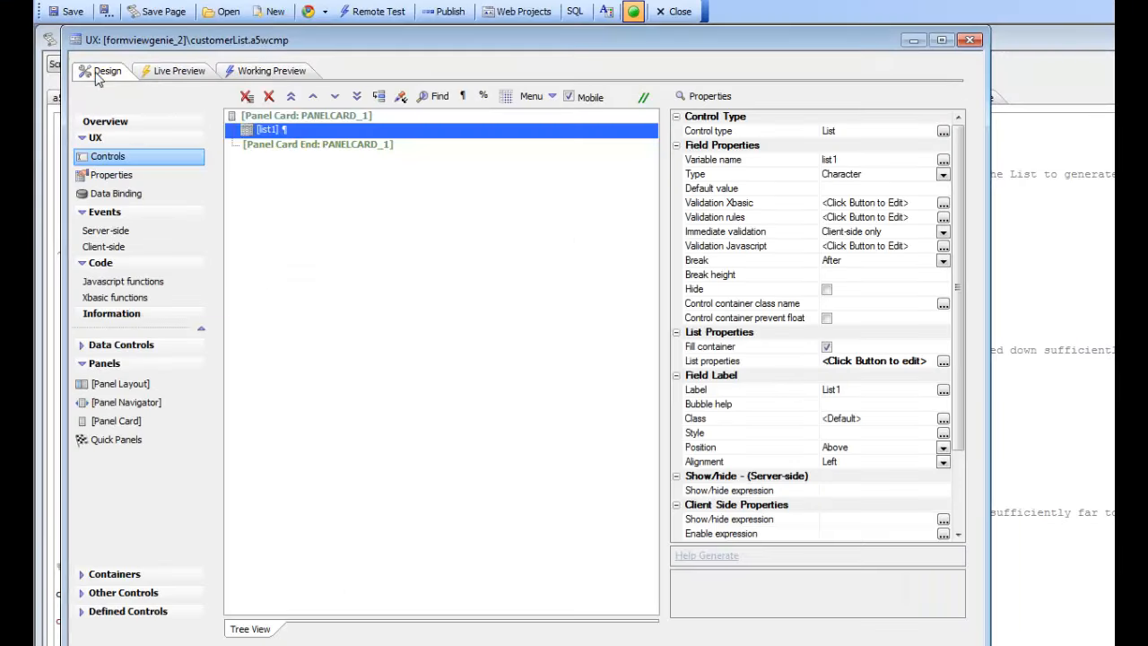
pyautogui.doubleClick(717, 361)
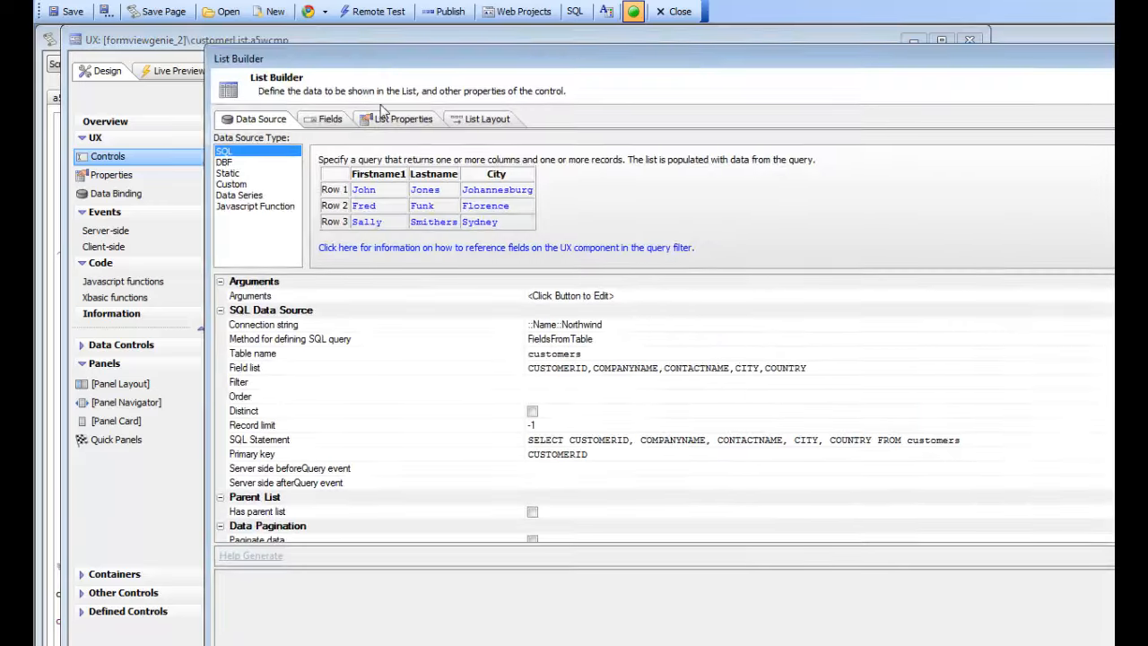
pyautogui.moveTo(420, 61); pyautogui.dragTo(294, 32)
pyautogui.click(269, 90)
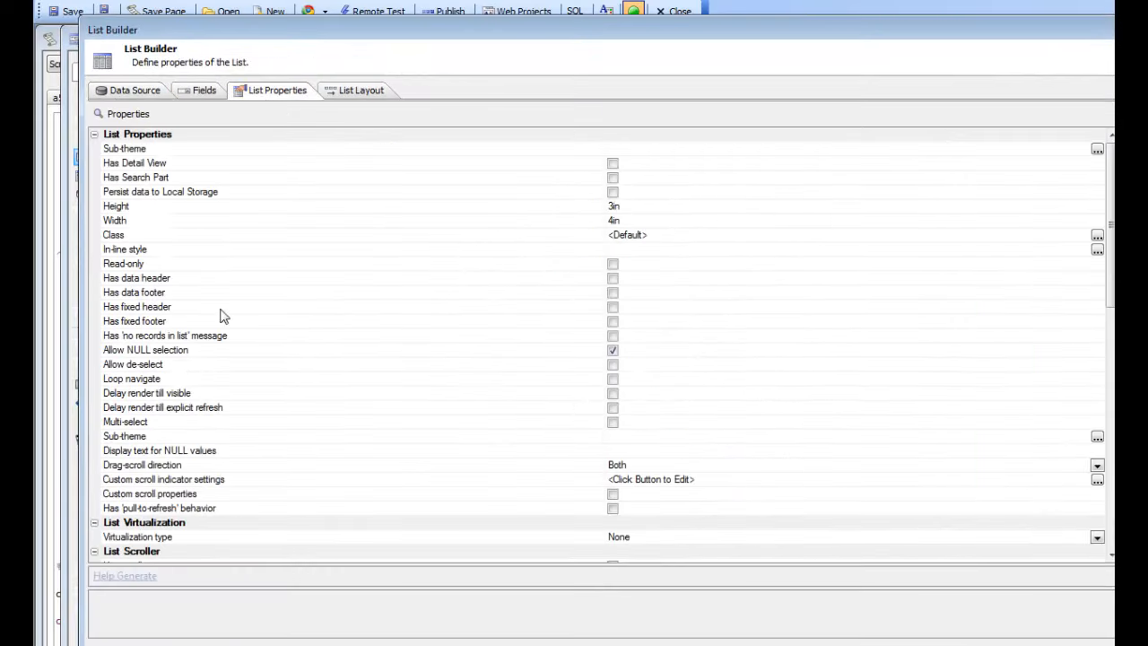
pyautogui.click(197, 509)
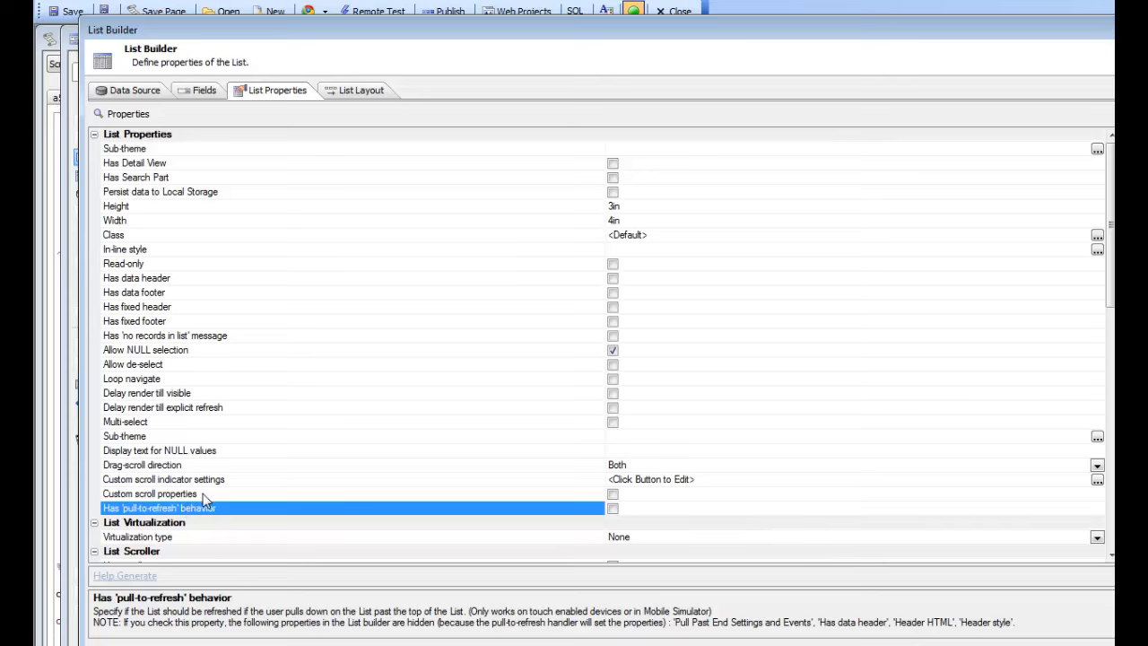
pyautogui.click(612, 509)
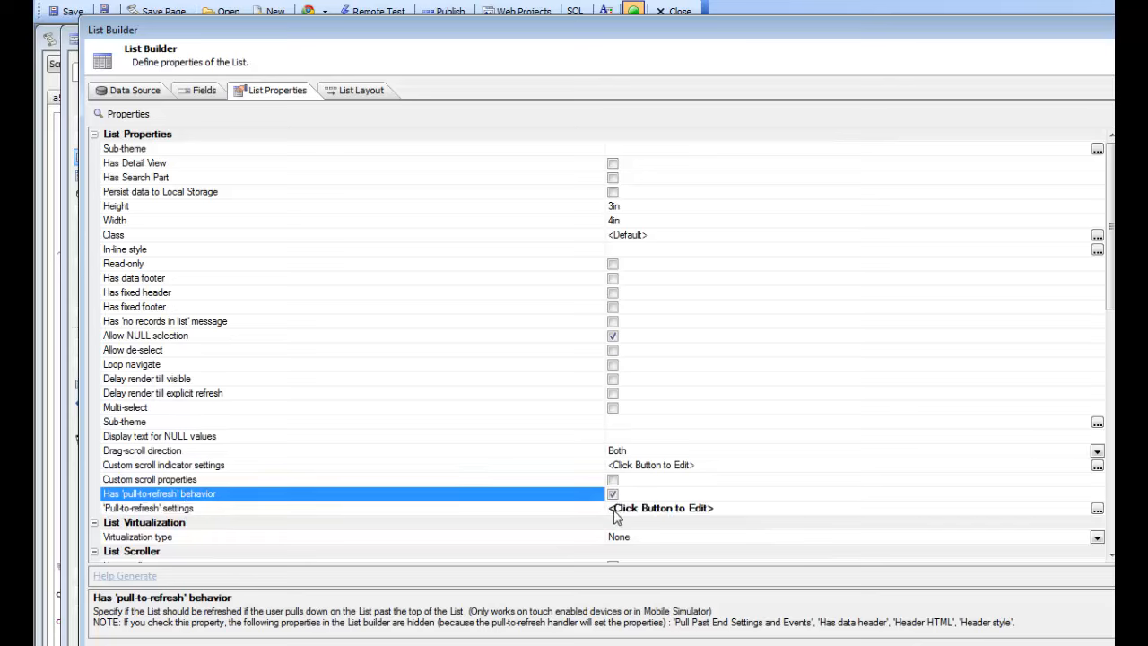
# - Open the 'Pull-to-refresh' settings and examine the icon colors for the initial and refresh states, keeping the current refresh-state color
pyautogui.doubleClick(555, 510)
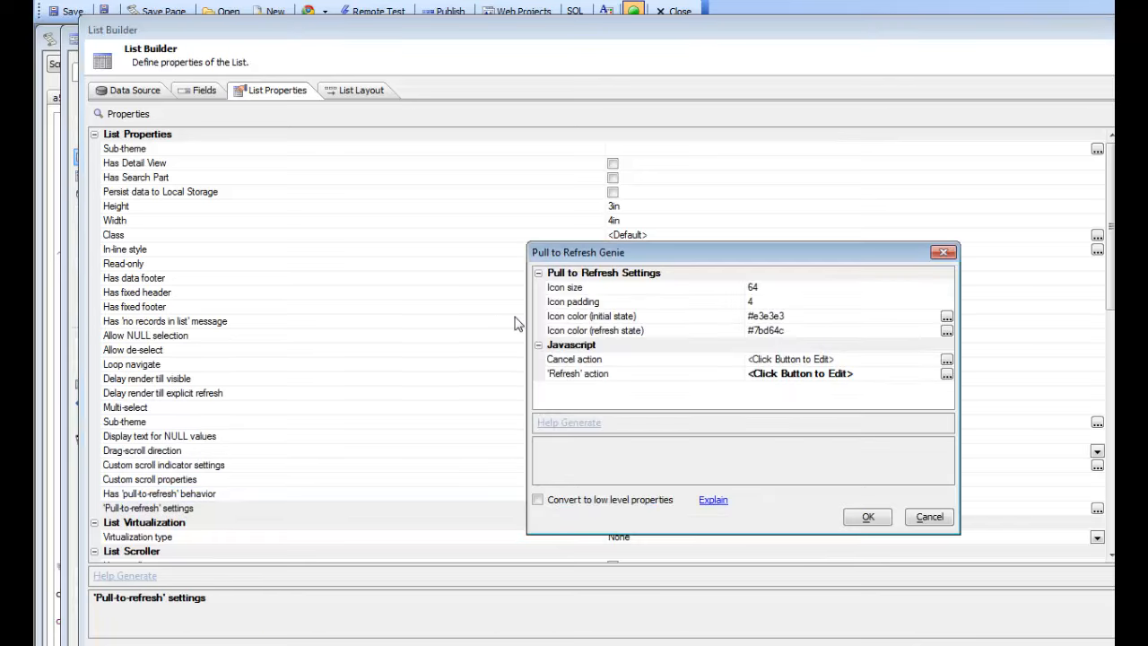
pyautogui.moveTo(672, 254); pyautogui.dragTo(428, 231)
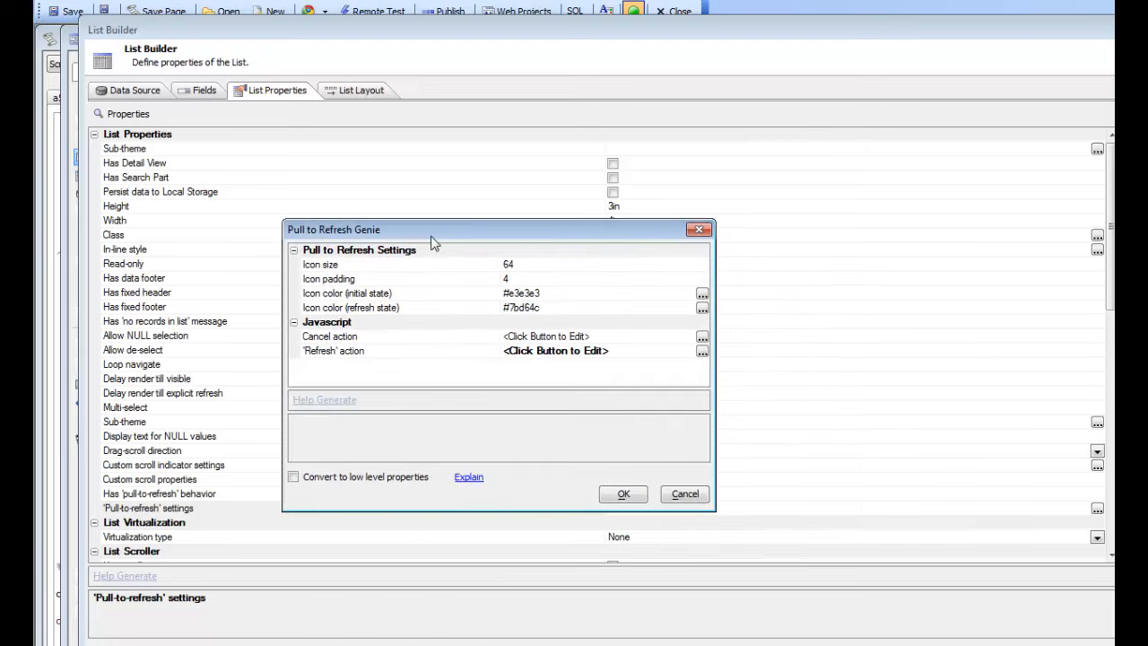
pyautogui.click(495, 293)
pyautogui.click(489, 304)
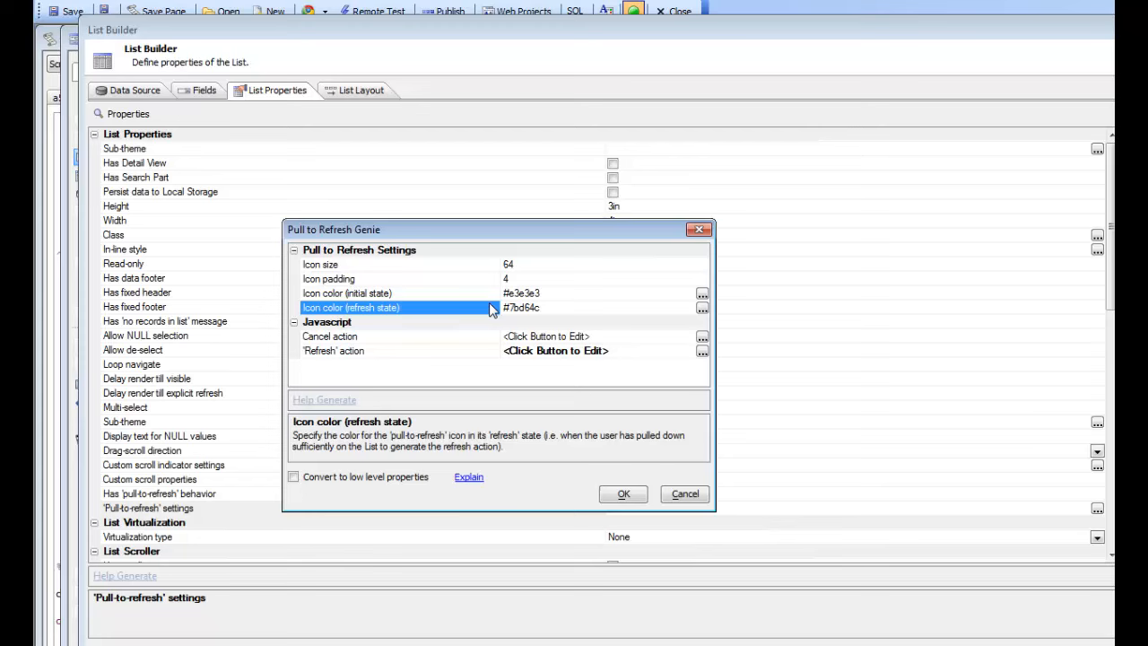
pyautogui.click(702, 308)
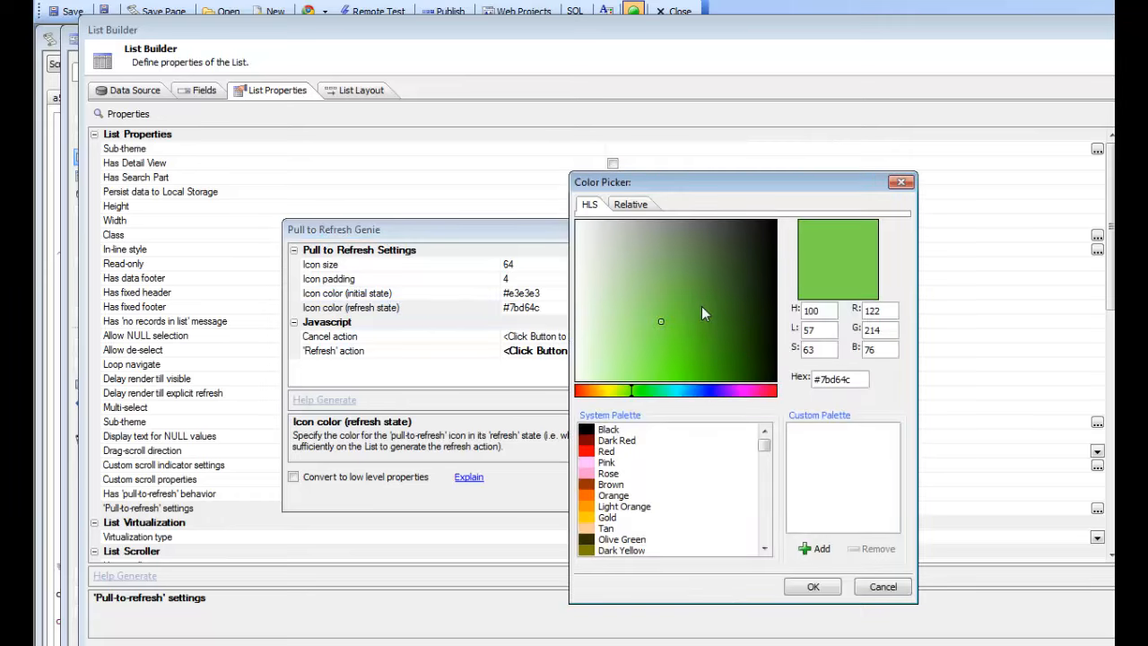
pyautogui.click(812, 587)
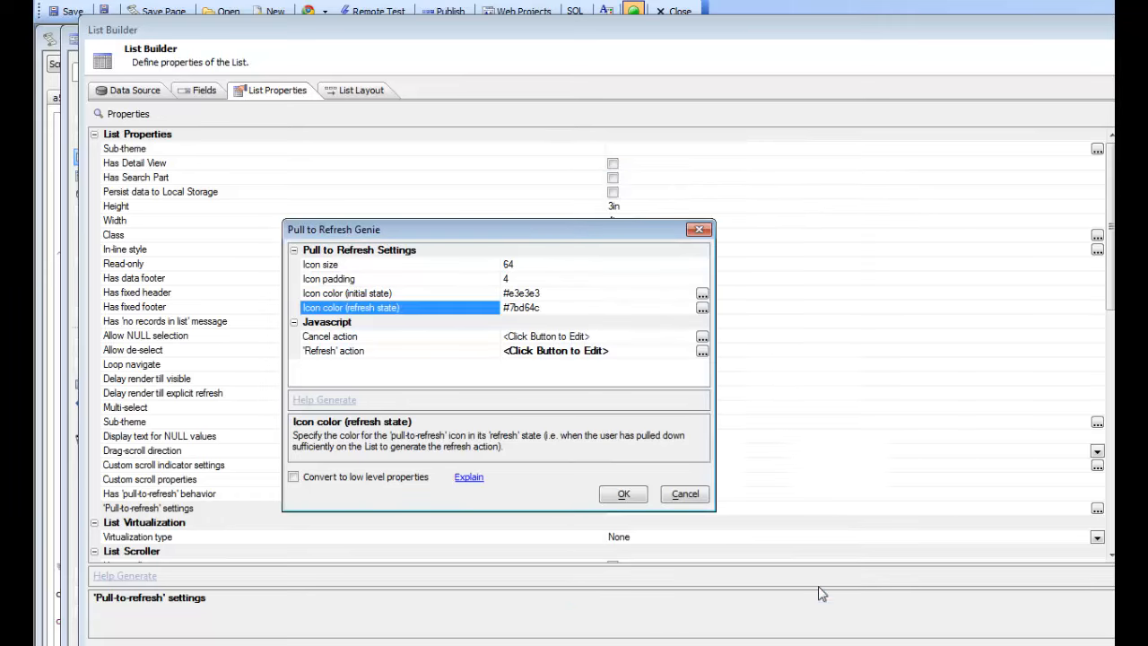
# - Review the refreshListData call and its list ID placeholder in the 'Refresh' action's JavaScript, then close the pull-to-refresh settings
pyautogui.doubleClick(405, 349)
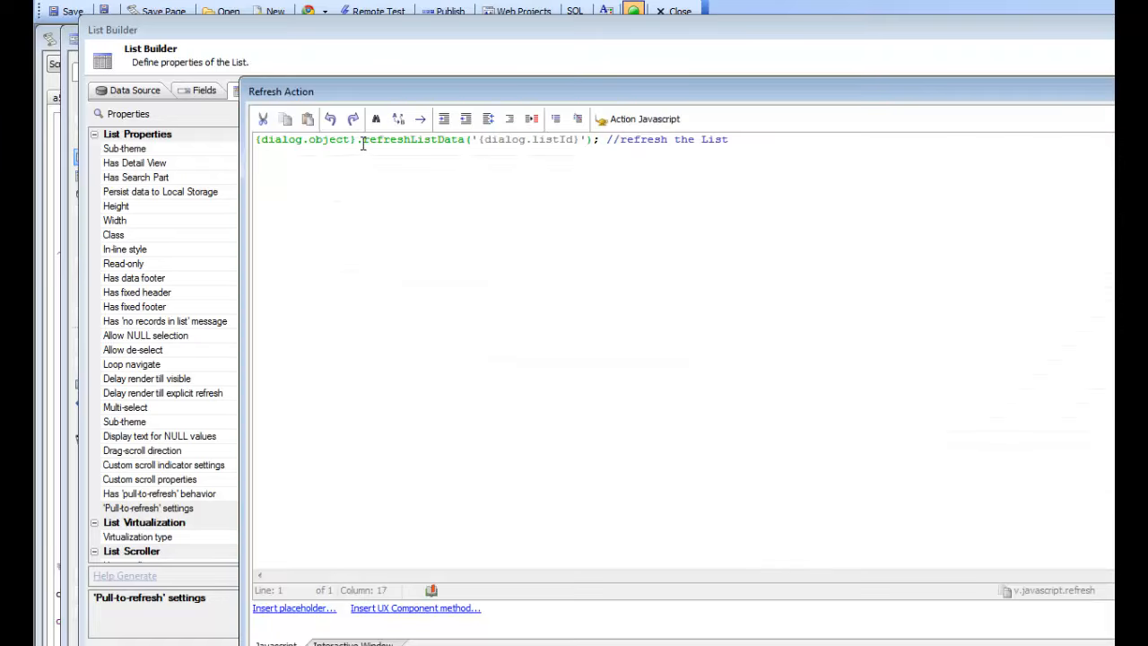
pyautogui.moveTo(363, 144); pyautogui.dragTo(471, 143)
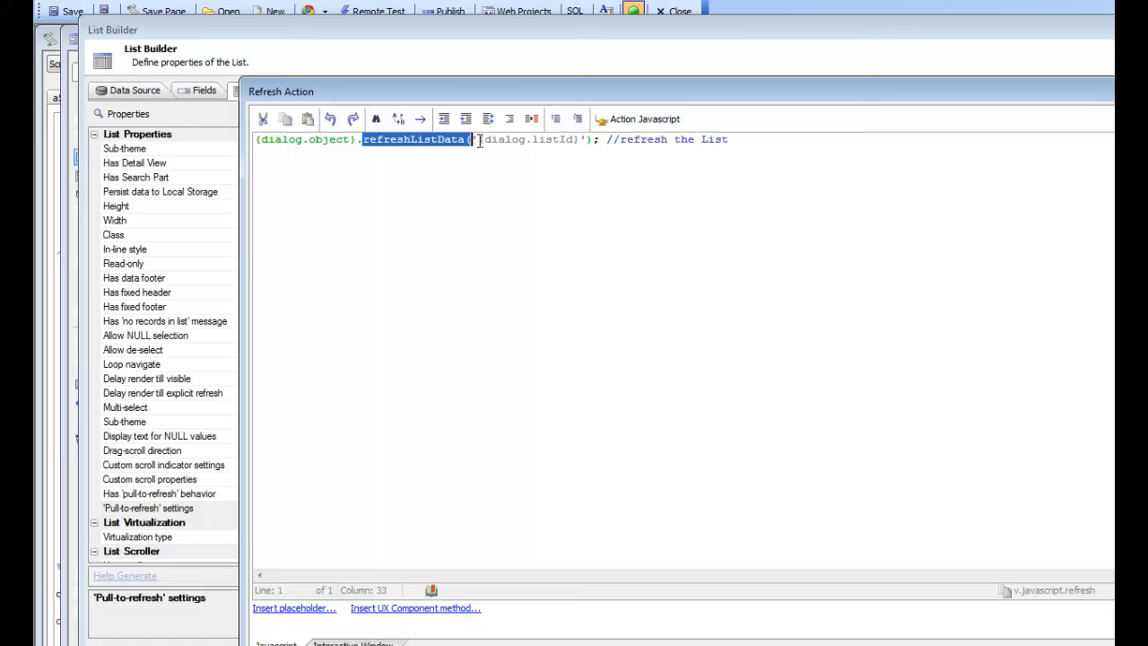
pyautogui.moveTo(480, 140); pyautogui.dragTo(582, 141)
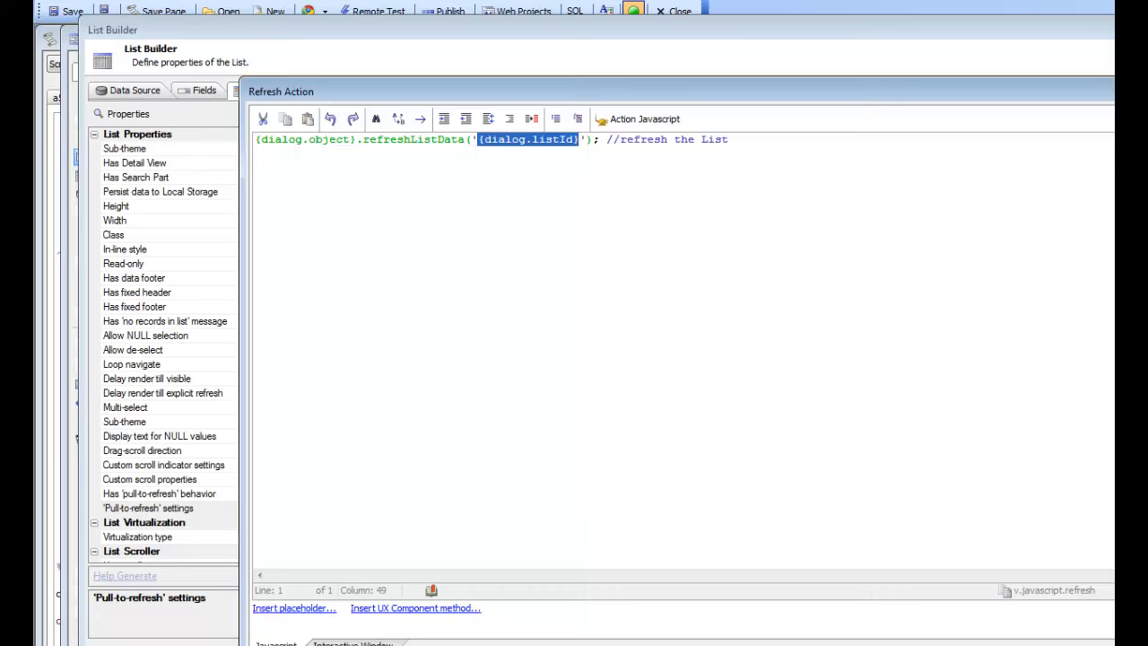
pyautogui.press('Escape')
pyautogui.click(617, 498)
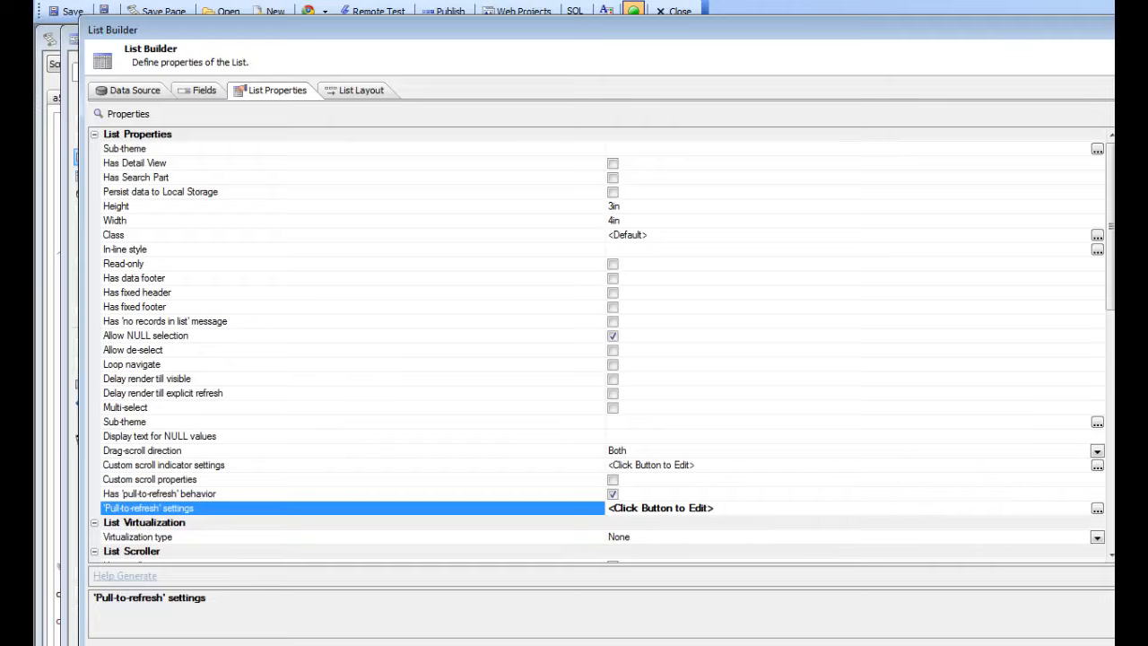
# - Save the customerList component with the accepted list changes and run a Fast Preview of it
pyautogui.press('Return')
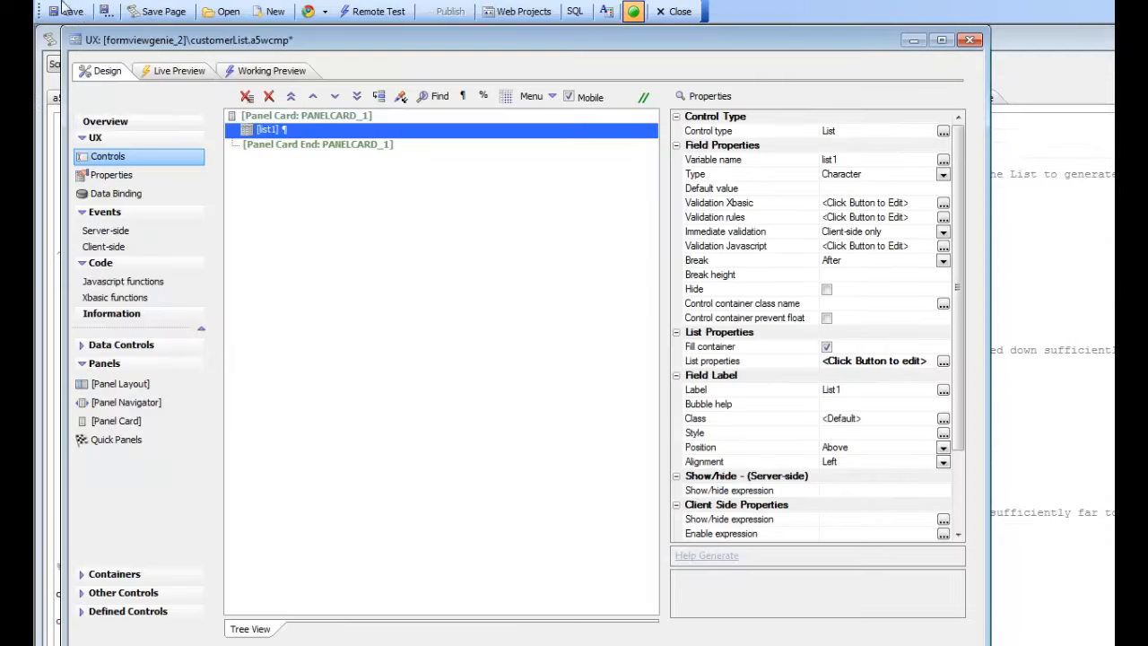
pyautogui.click(177, 79)
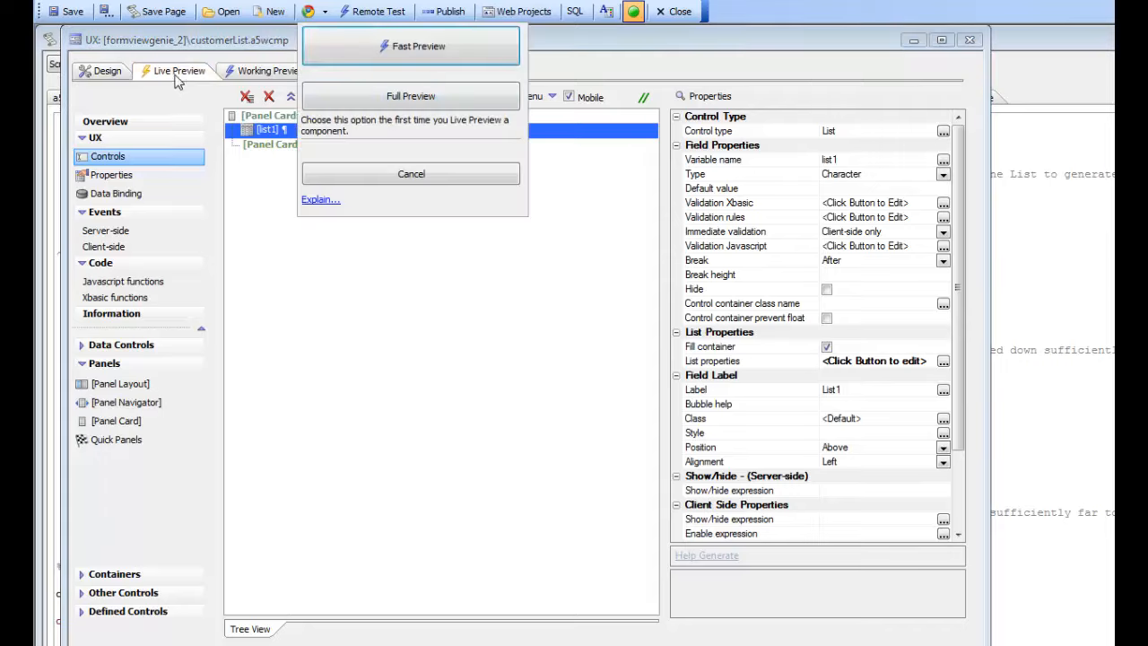
pyautogui.click(434, 54)
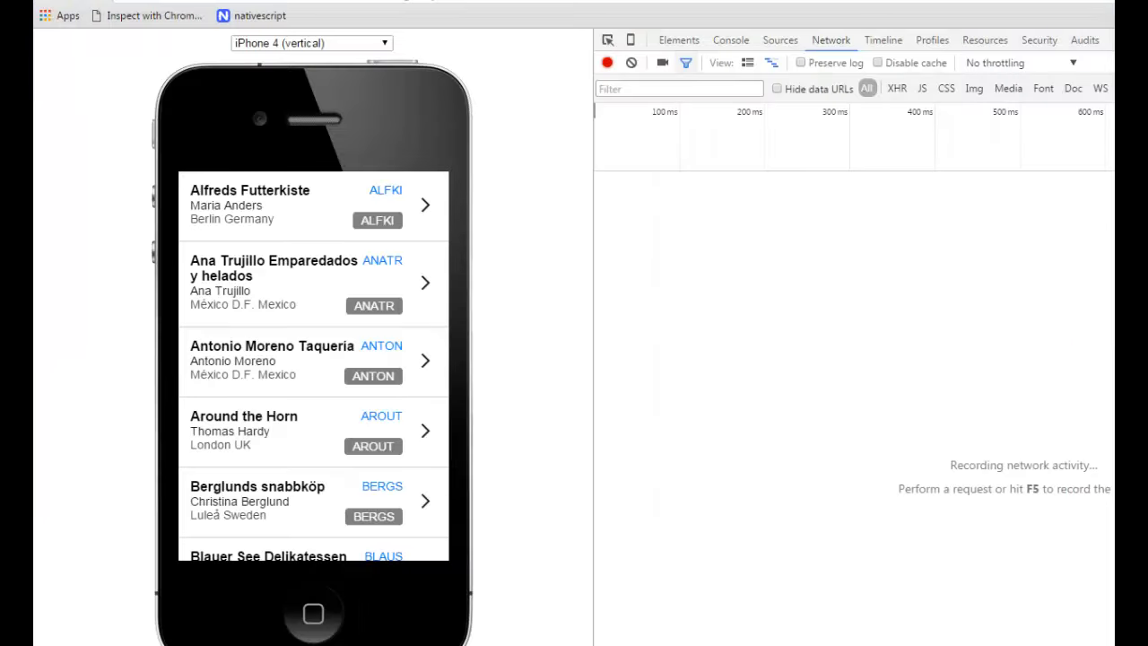
# - Reload the Chrome live preview, clear the network log and pull the customer list down to test pull-to-refresh
pyautogui.press('F5')
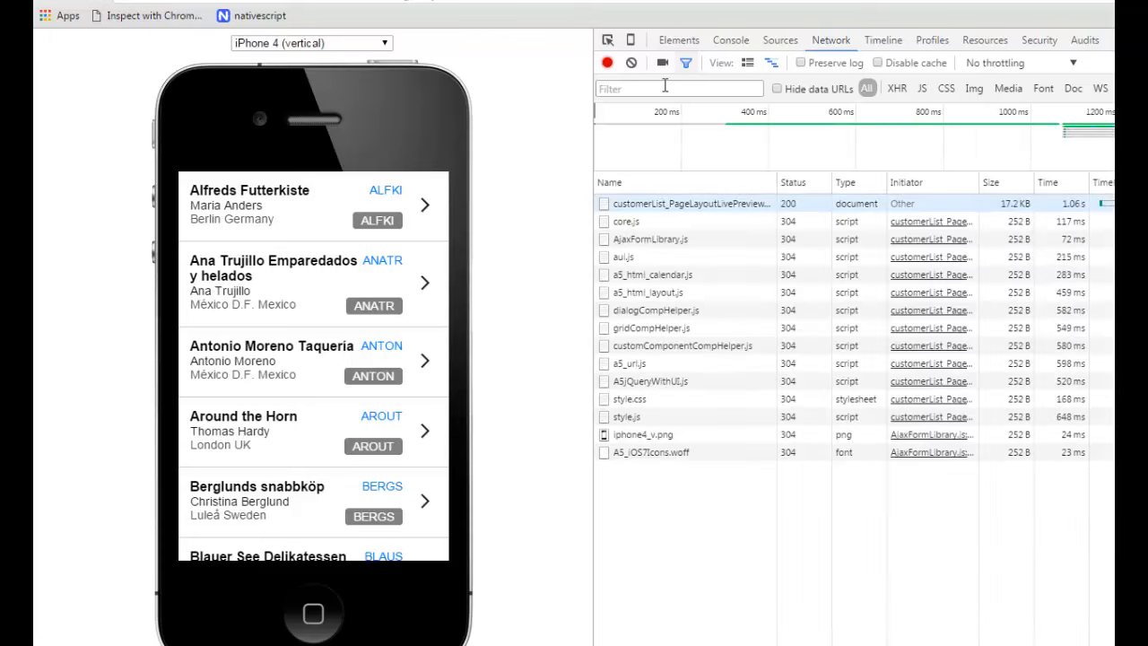
pyautogui.click(631, 62)
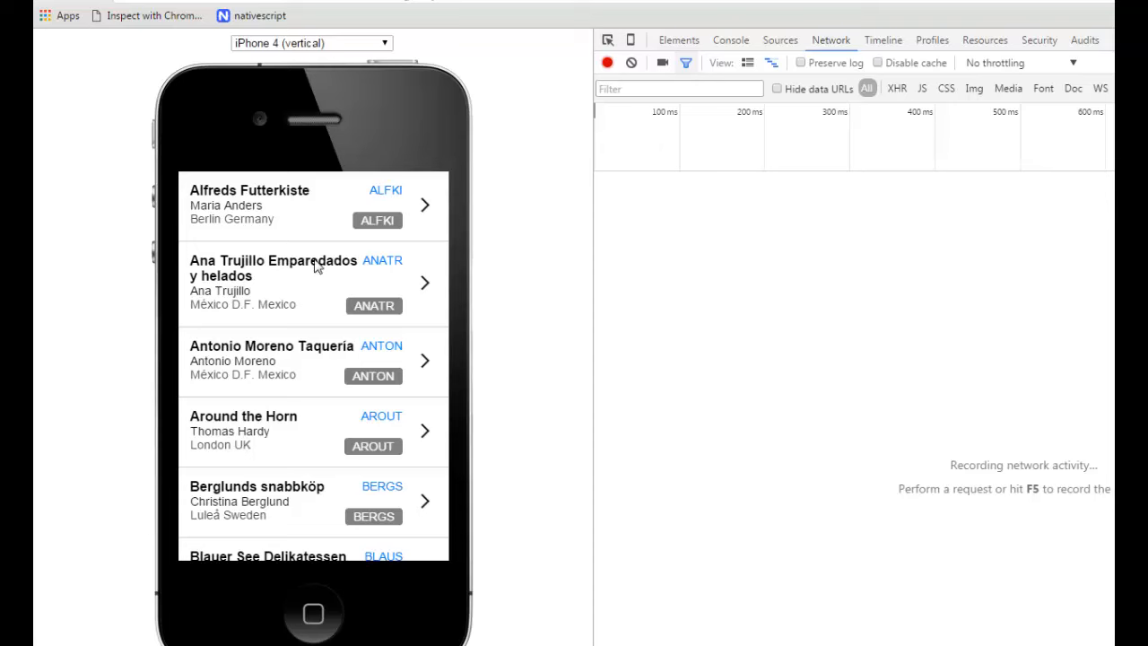
pyautogui.moveTo(315, 245); pyautogui.dragTo(309, 287)
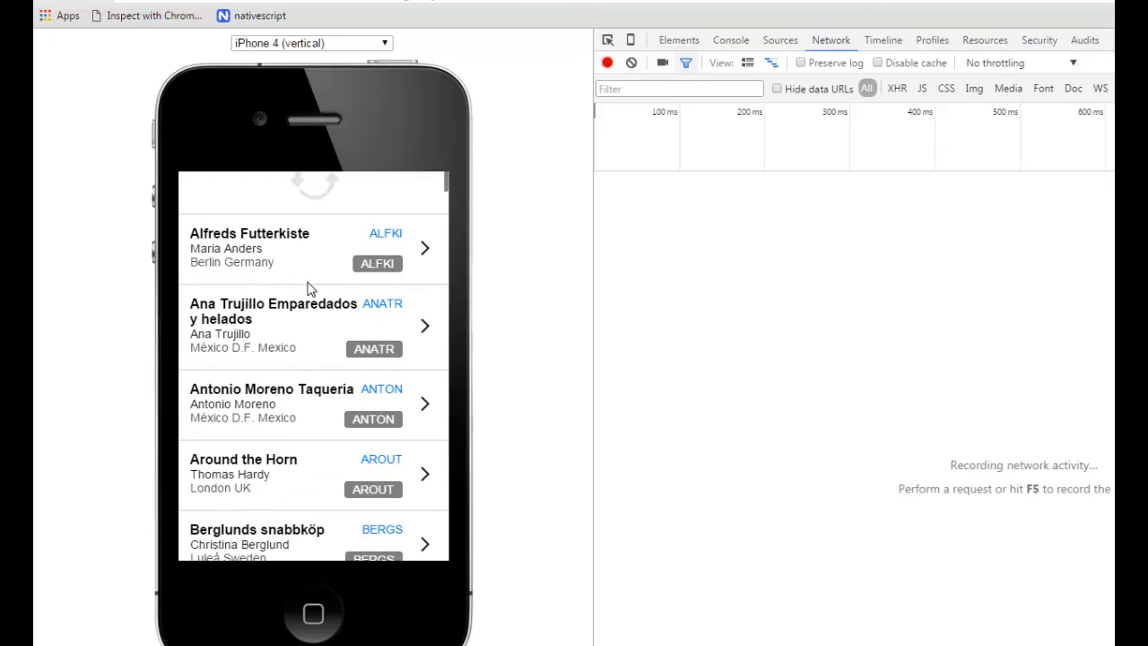
pyautogui.moveTo(309, 287); pyautogui.dragTo(309, 308)
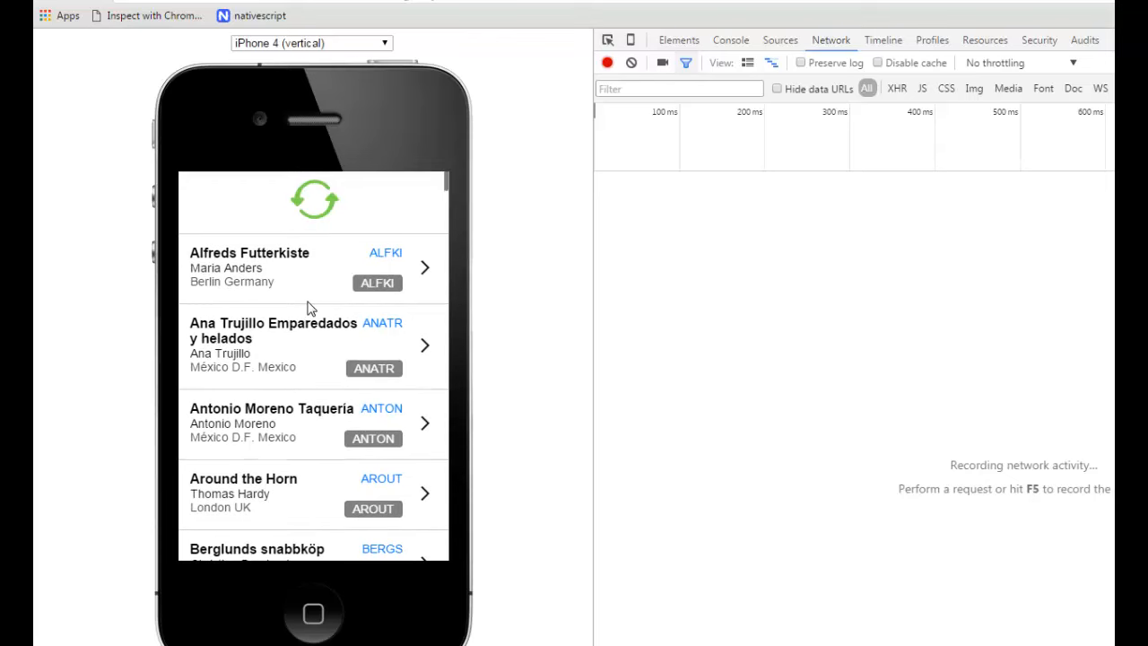
pyautogui.moveTo(308, 308); pyautogui.dragTo(309, 308)
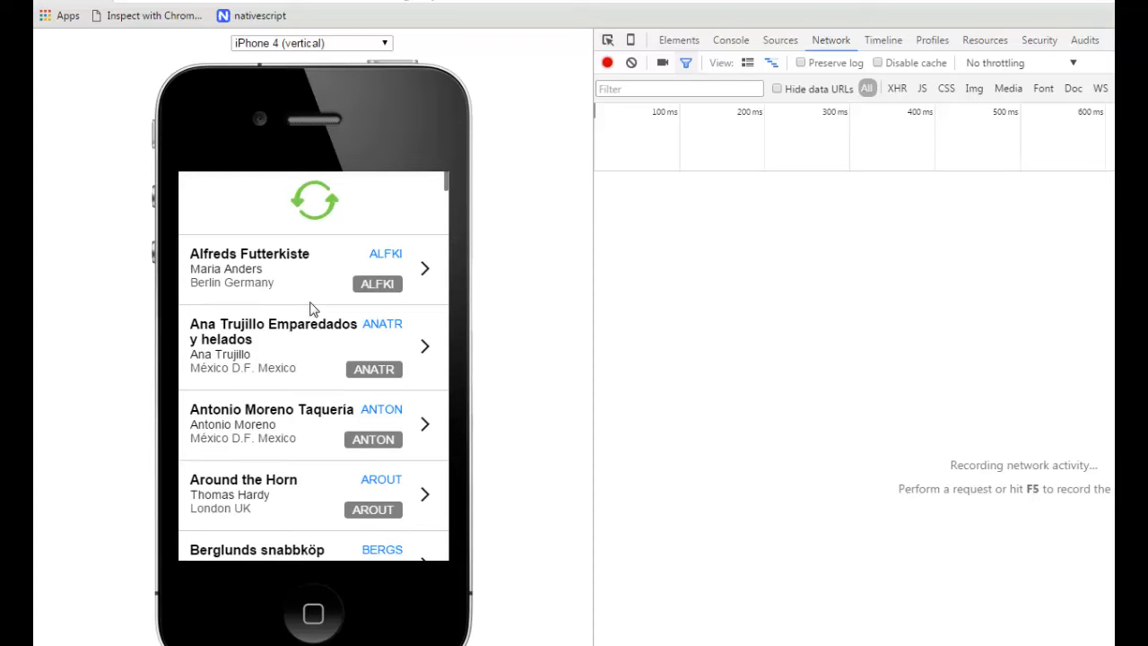
pyautogui.moveTo(311, 308); pyautogui.dragTo(318, 296)
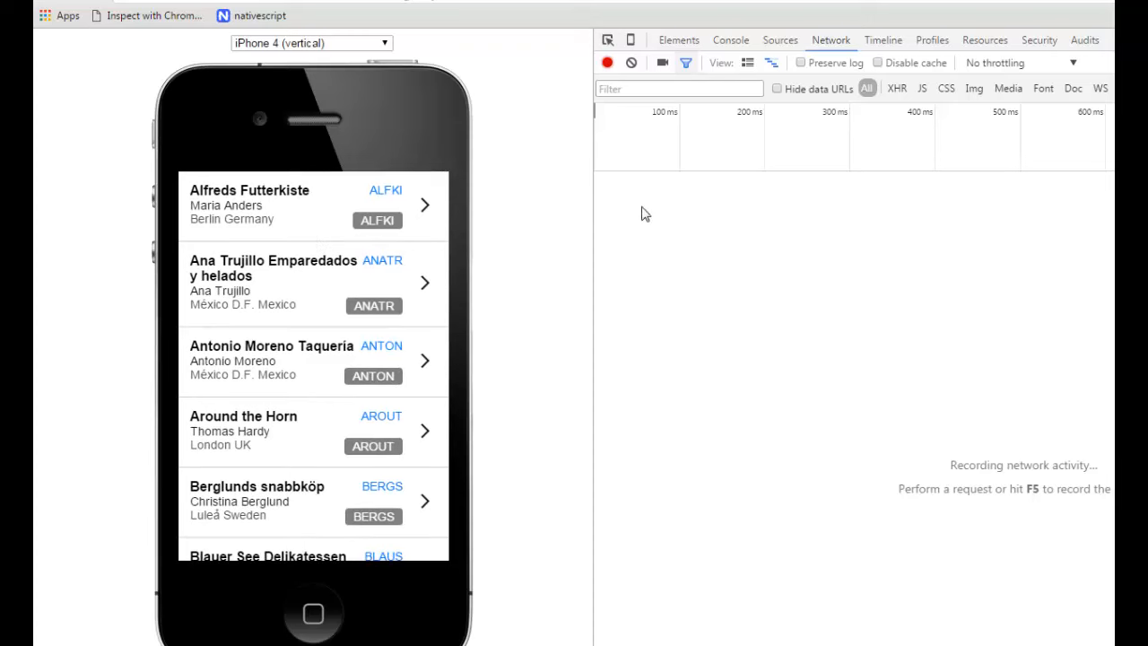
pyautogui.moveTo(296, 231); pyautogui.dragTo(305, 294)
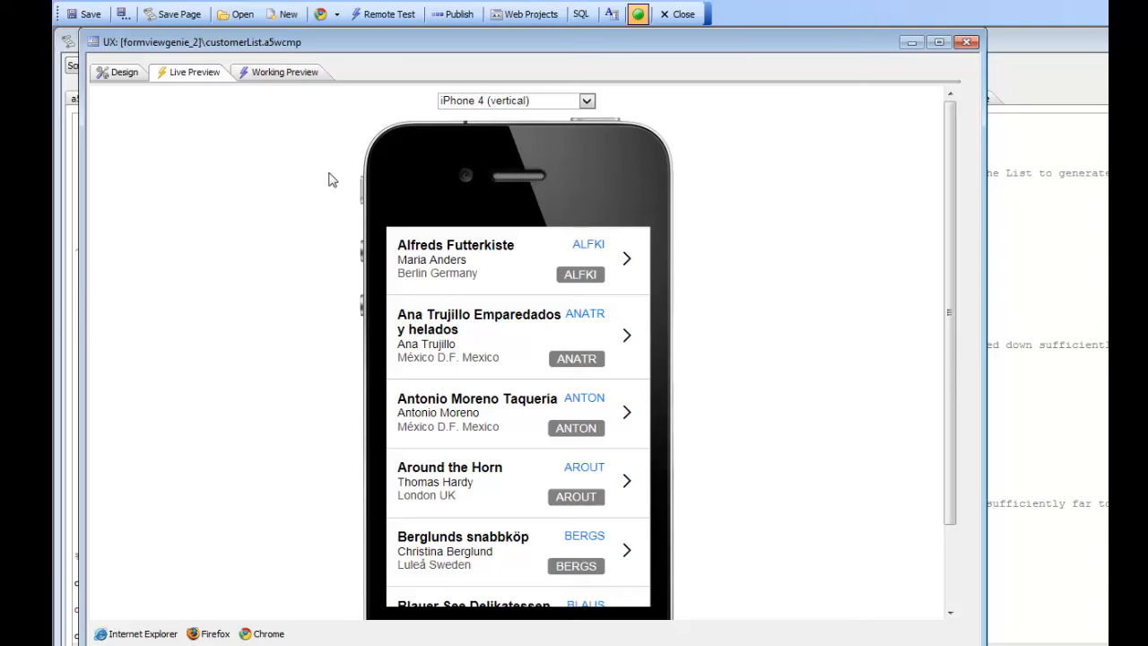
# - Back in the component design, convert list1's pull-to-refresh settings to low level properties
pyautogui.click(125, 74)
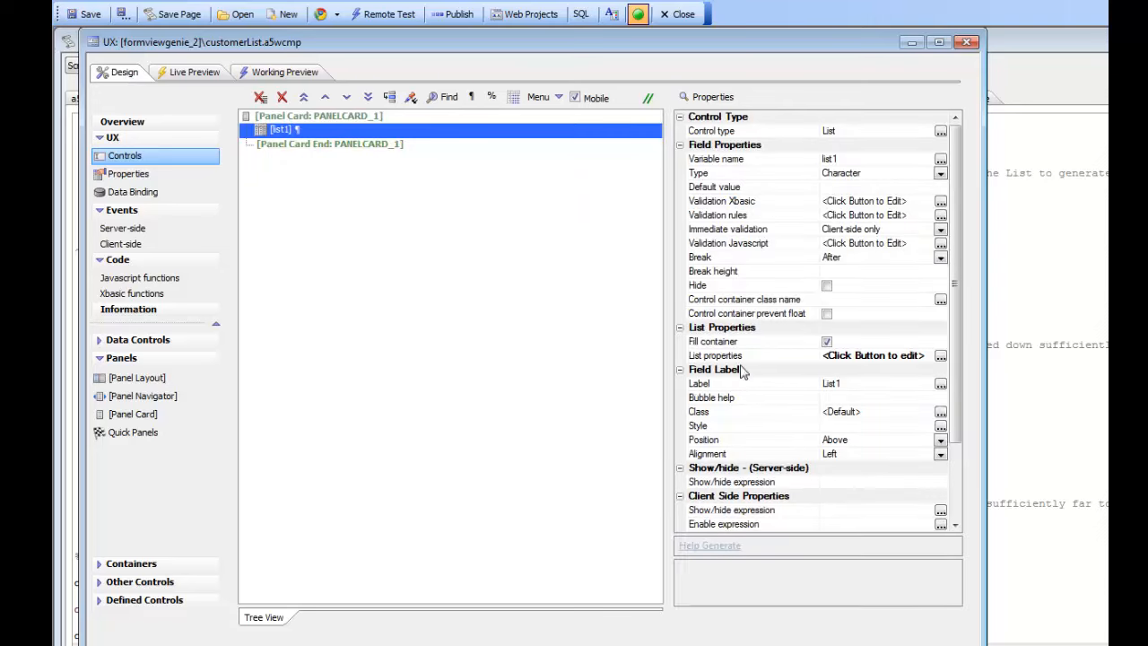
pyautogui.click(738, 361)
pyautogui.doubleClick(738, 361)
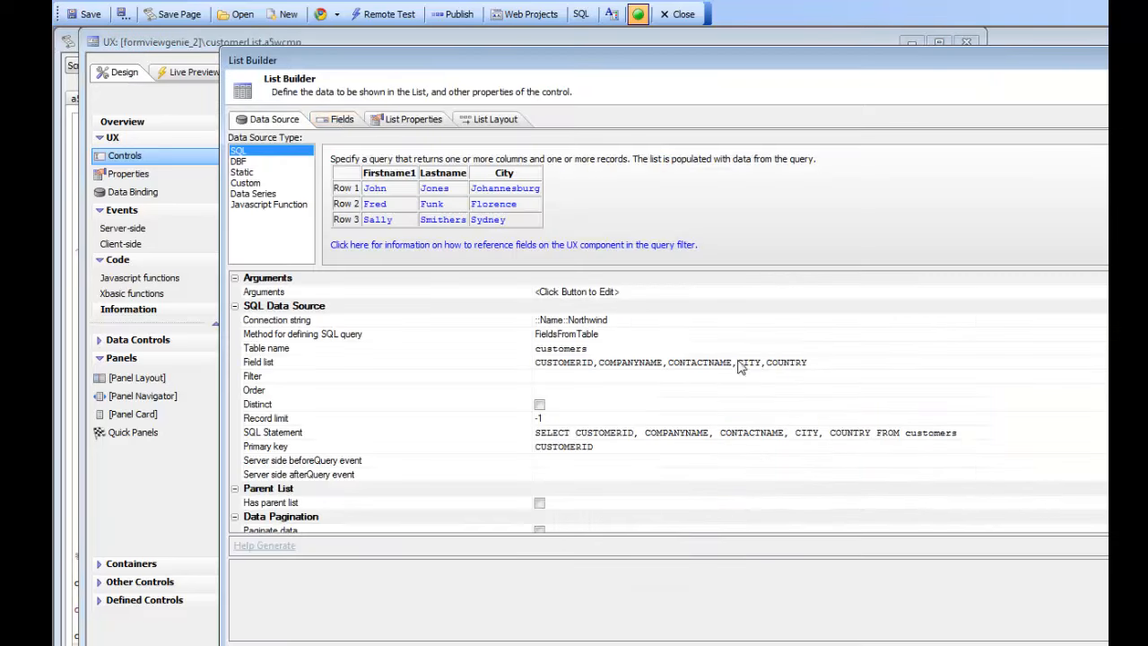
pyautogui.click(408, 120)
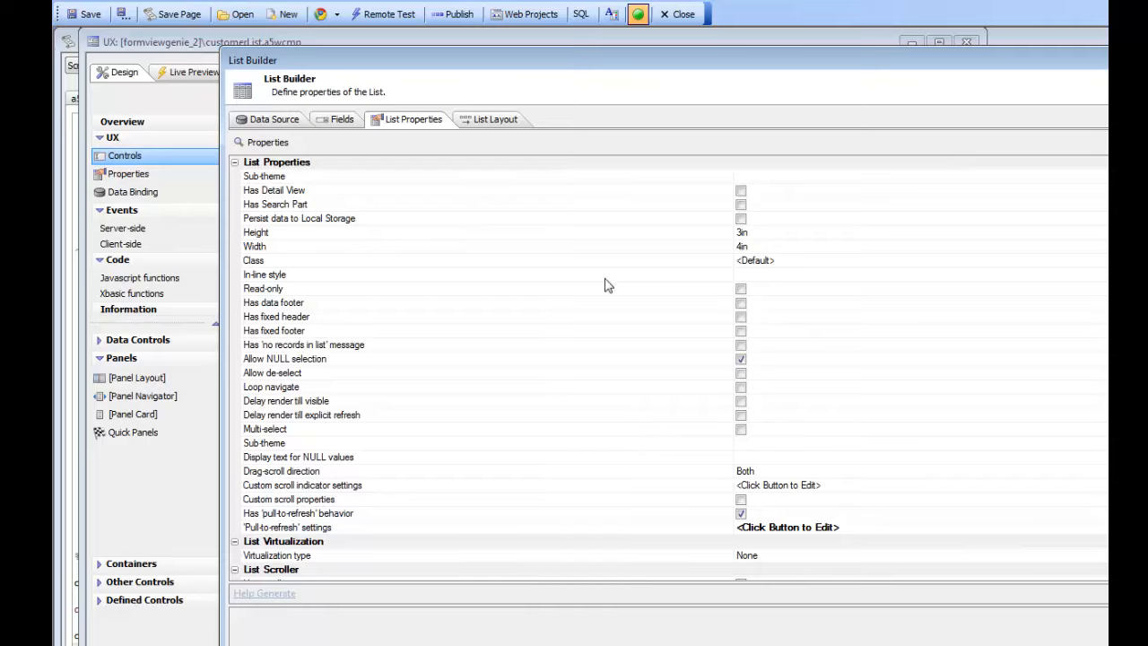
pyautogui.moveTo(578, 61); pyautogui.dragTo(424, 23)
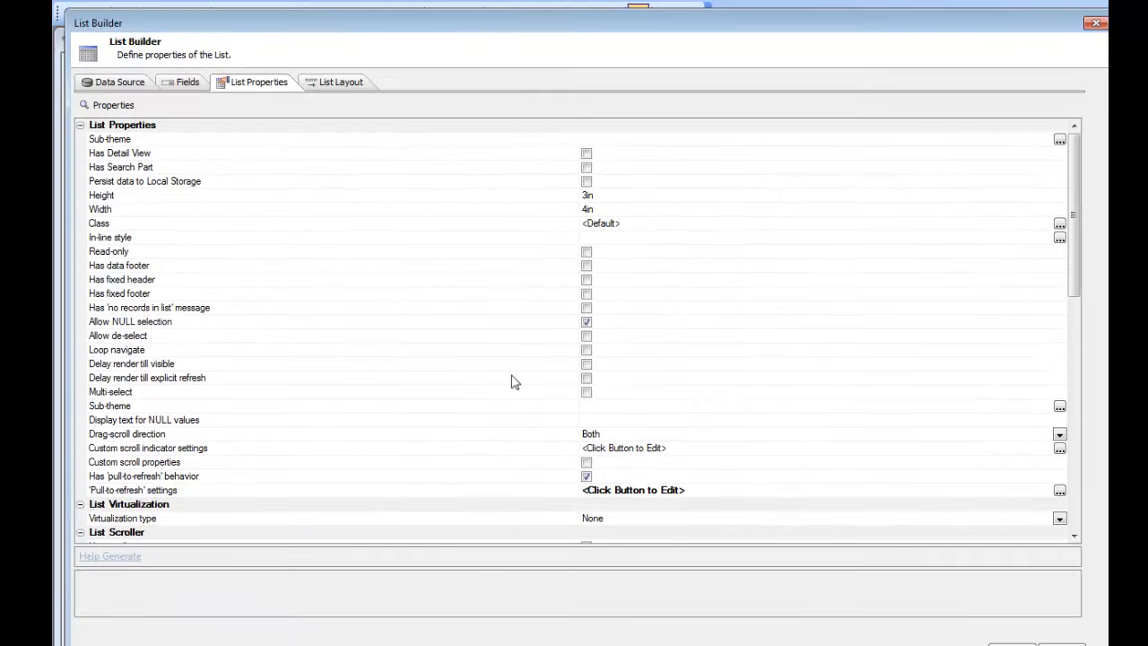
pyautogui.doubleClick(496, 491)
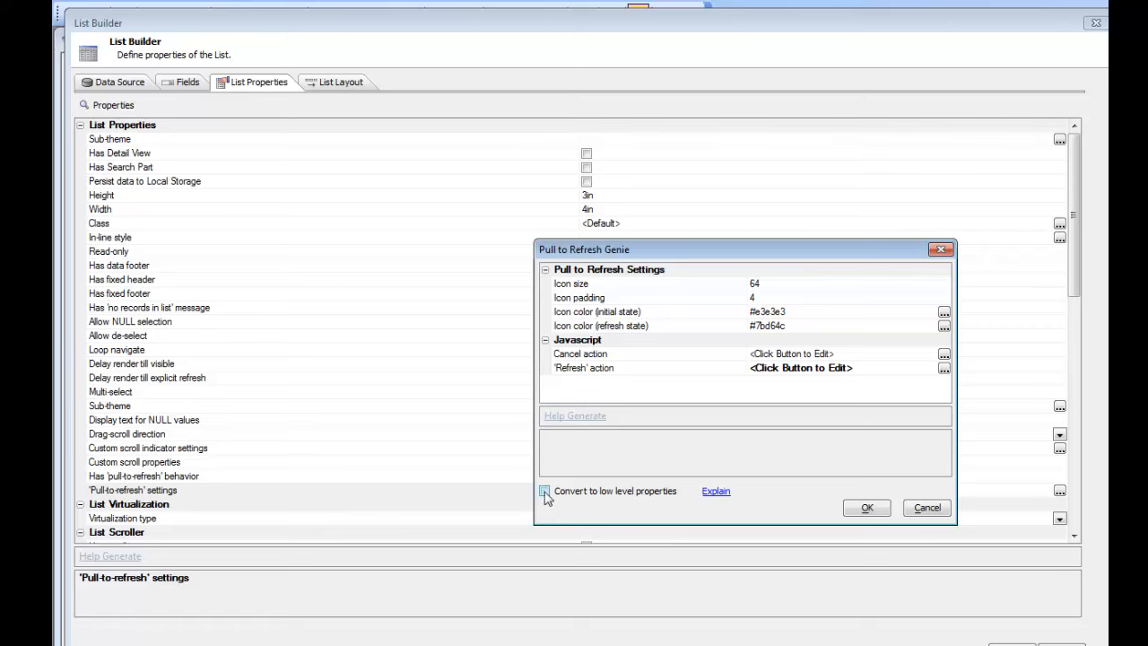
pyautogui.click(868, 508)
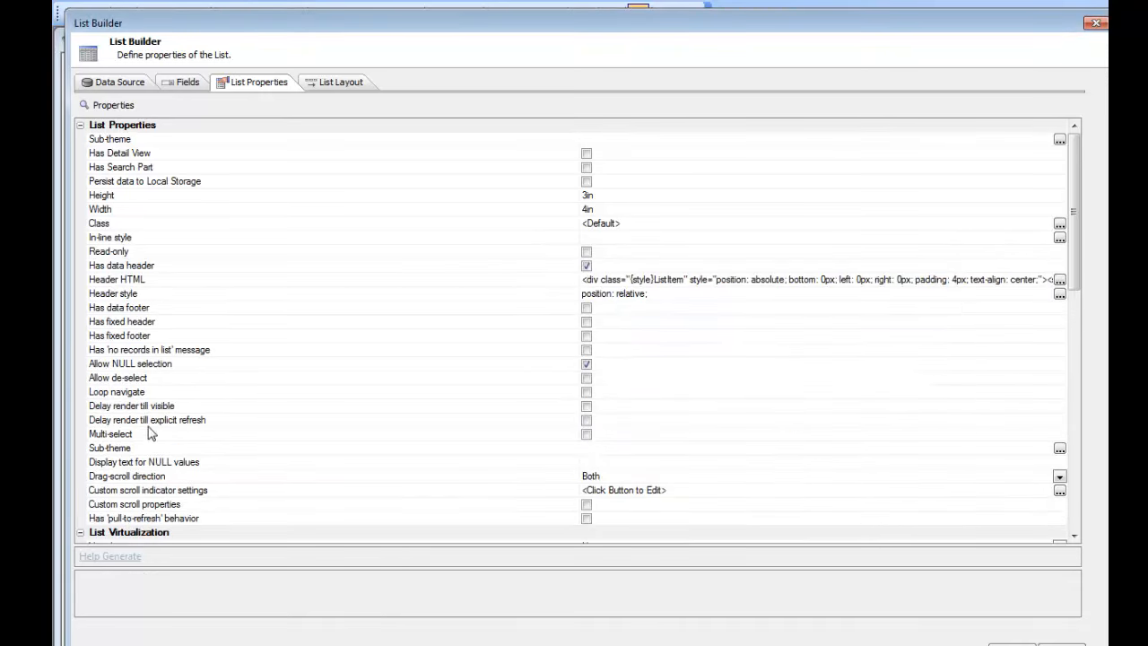
# - Examine the list's Header HTML code and its Header style property
pyautogui.click(188, 283)
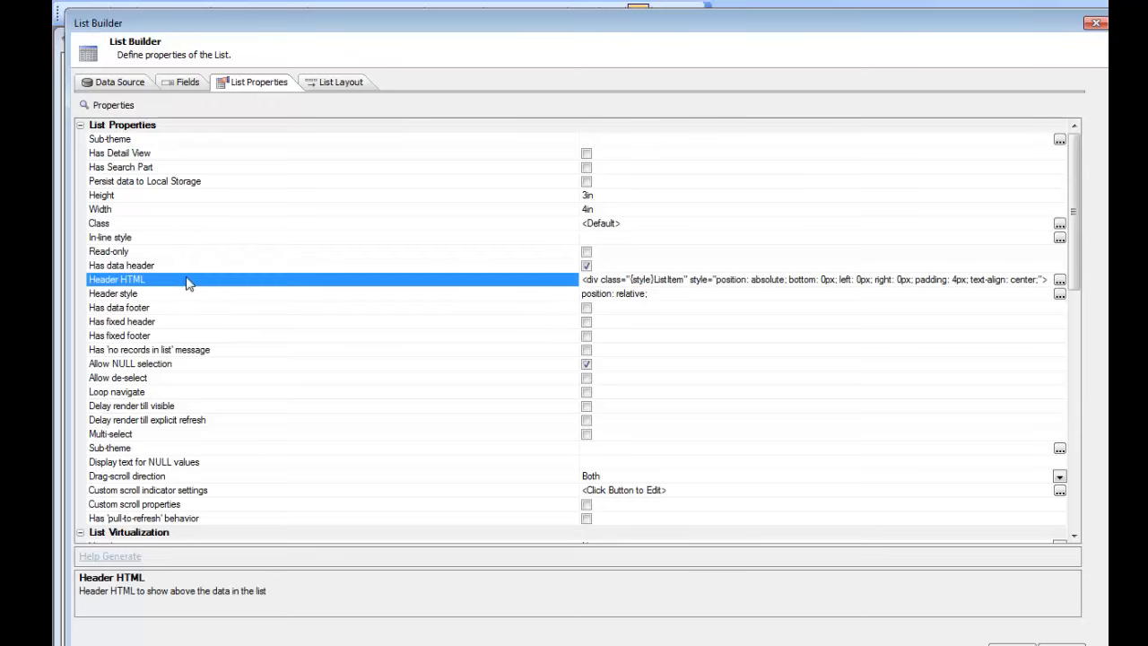
pyautogui.click(1059, 281)
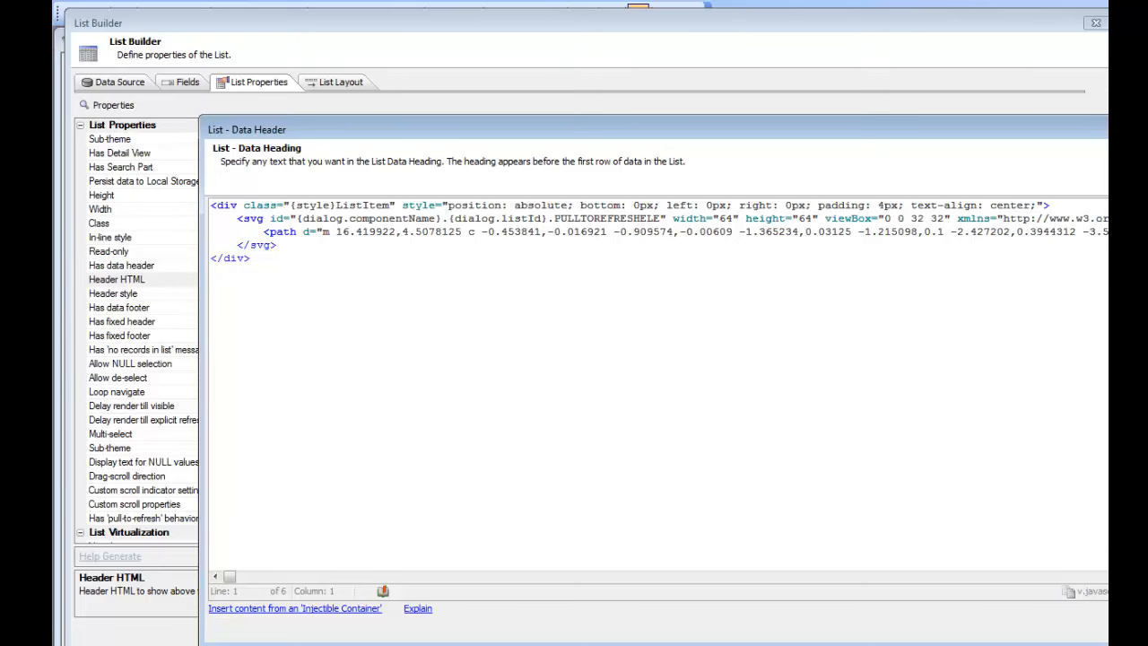
pyautogui.click(1105, 642)
pyautogui.click(147, 295)
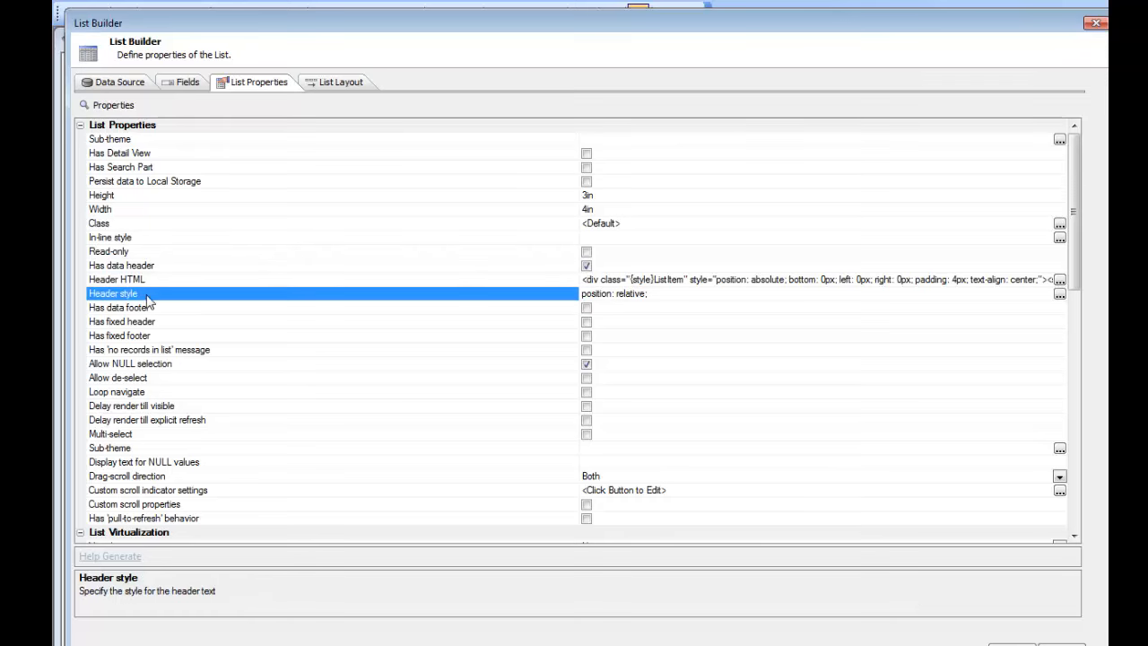
# - Find the list's Pull Past End Settings and Events and examine the JavaScript code of the onPull event
pyautogui.click(484, 392)
pyautogui.scroll(-6, 494, 422)
pyautogui.scroll(-5, 494, 421)
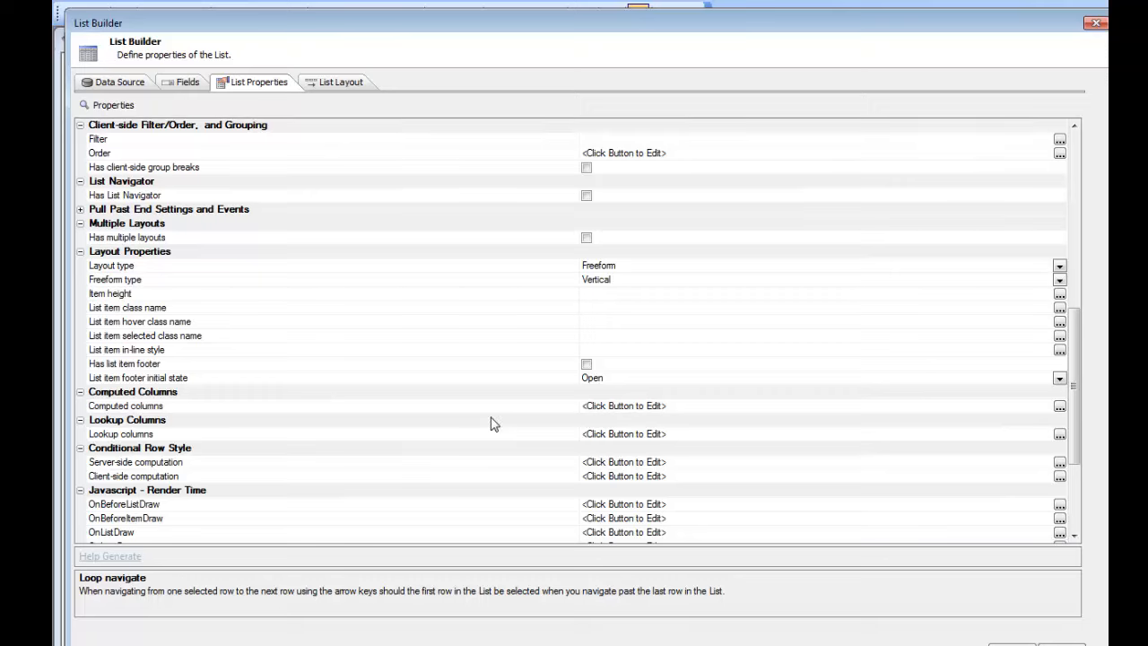
pyautogui.click(79, 210)
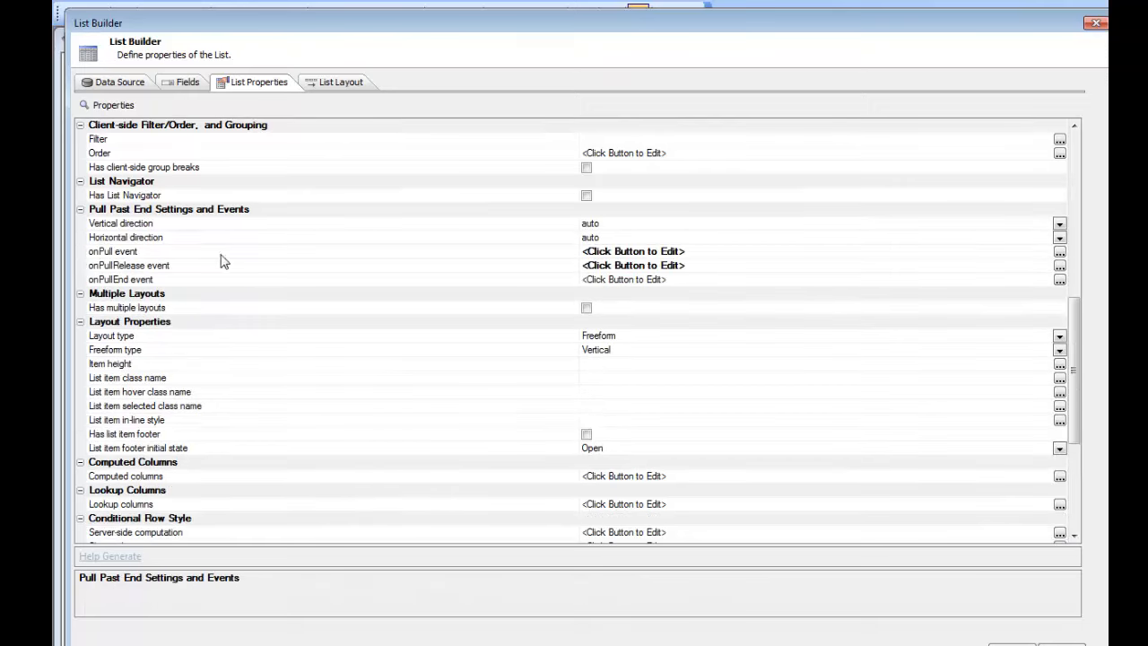
pyautogui.doubleClick(173, 253)
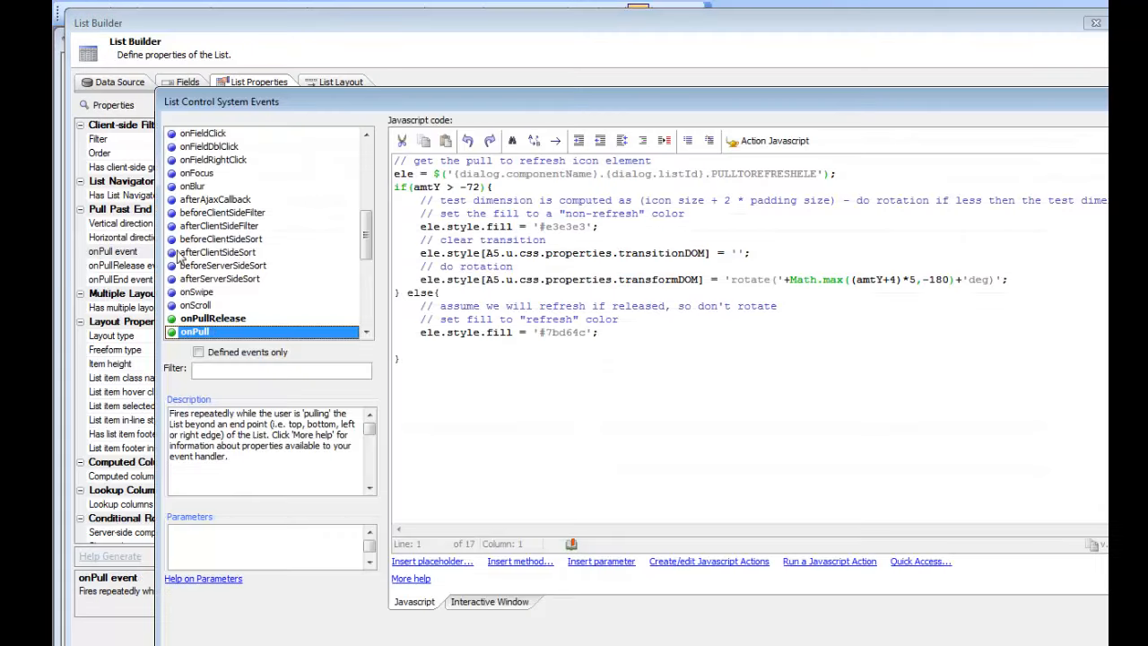
# - Examine the onPullRelease event's code, highlighting the refreshListData call and checking the cancel logic branch, and close the event editor
pyautogui.click(233, 320)
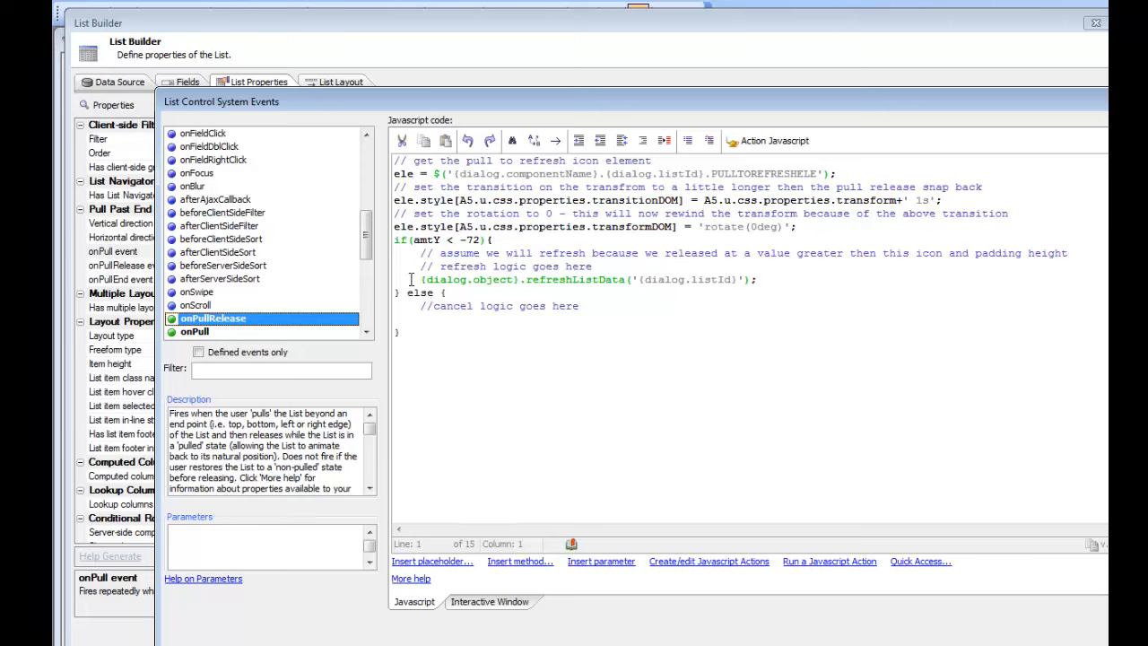
pyautogui.moveTo(420, 280); pyautogui.dragTo(798, 287)
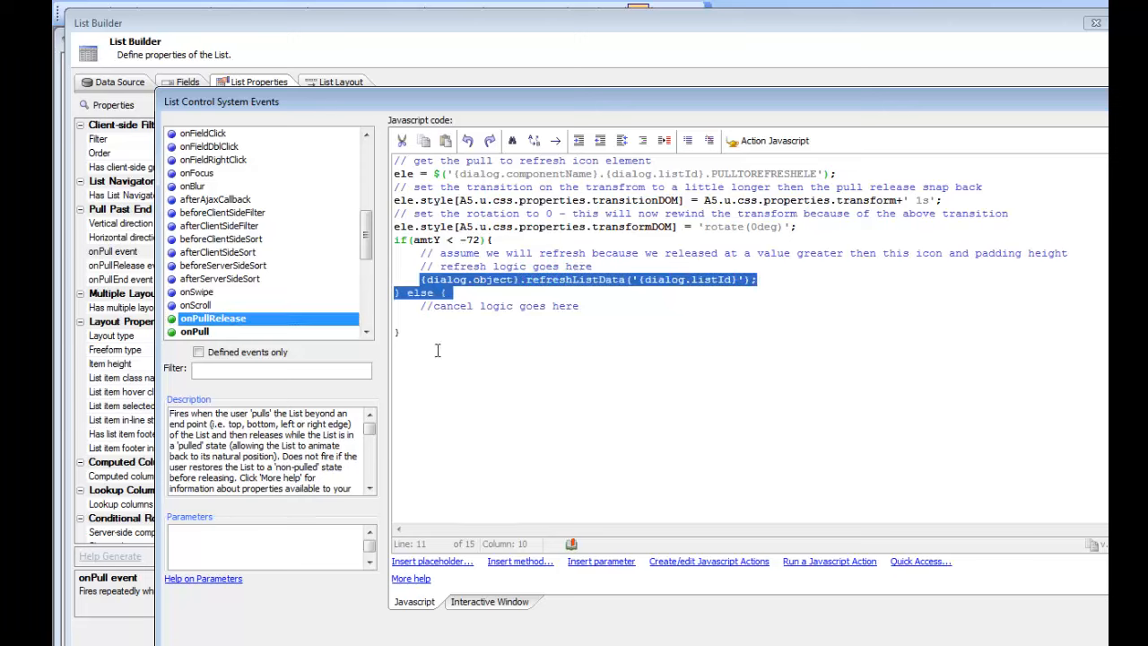
pyautogui.click(440, 319)
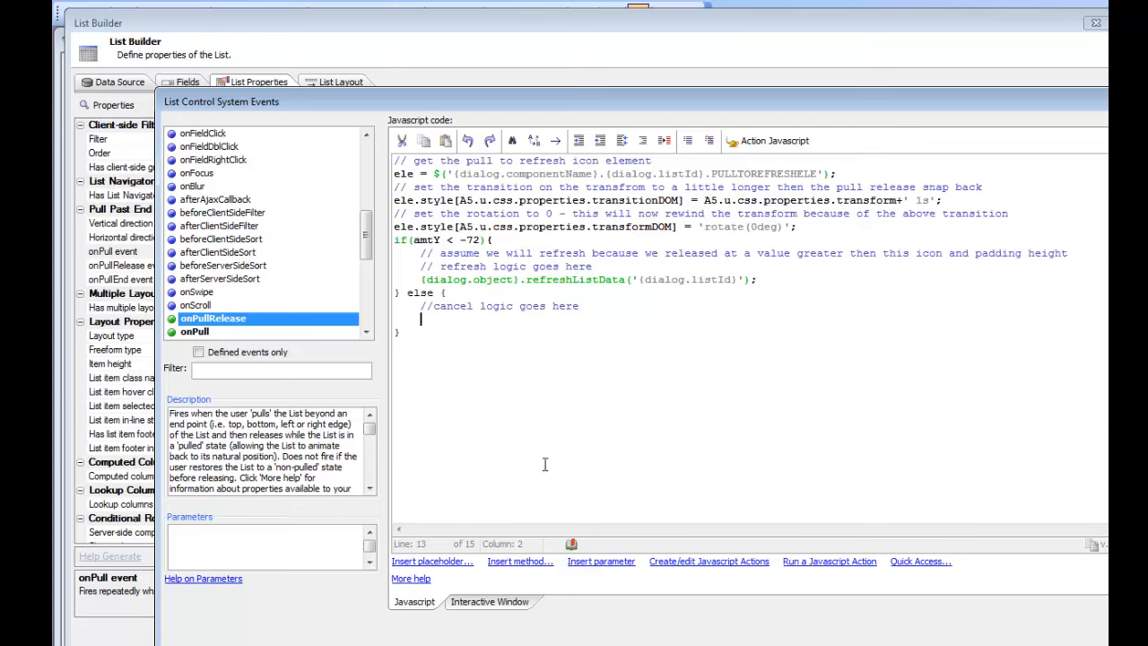
pyautogui.click(1076, 642)
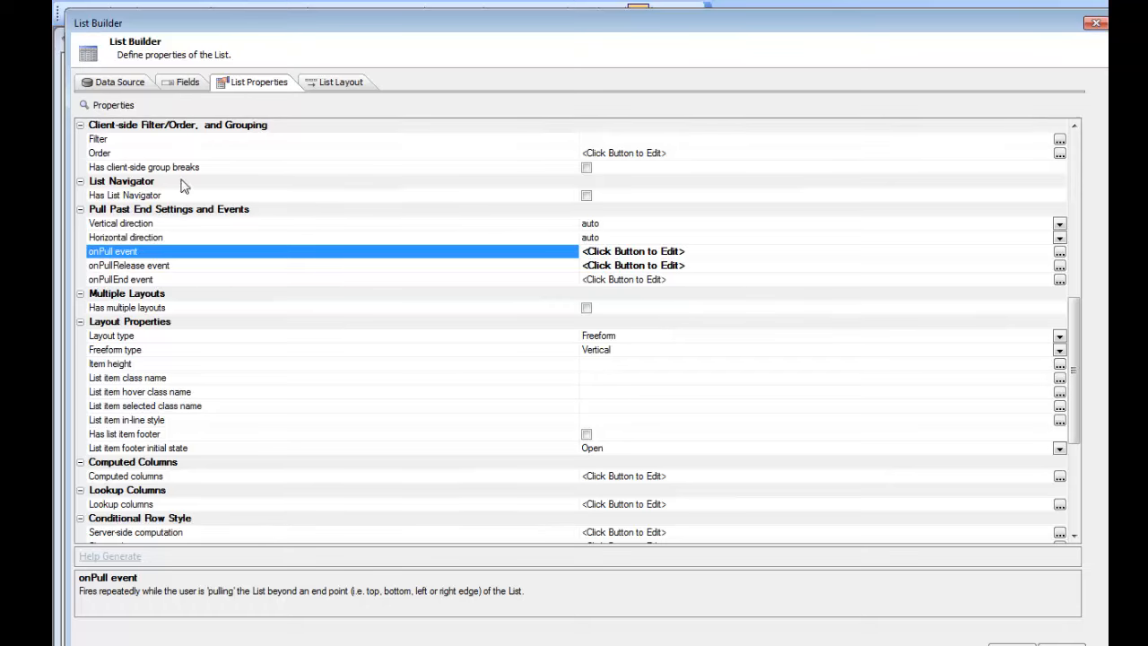
# - Turn on the Has 'pull-to-refresh' behavior property in the List Properties
pyautogui.moveTo(1082, 439); pyautogui.dragTo(1080, 262)
pyautogui.click(149, 520)
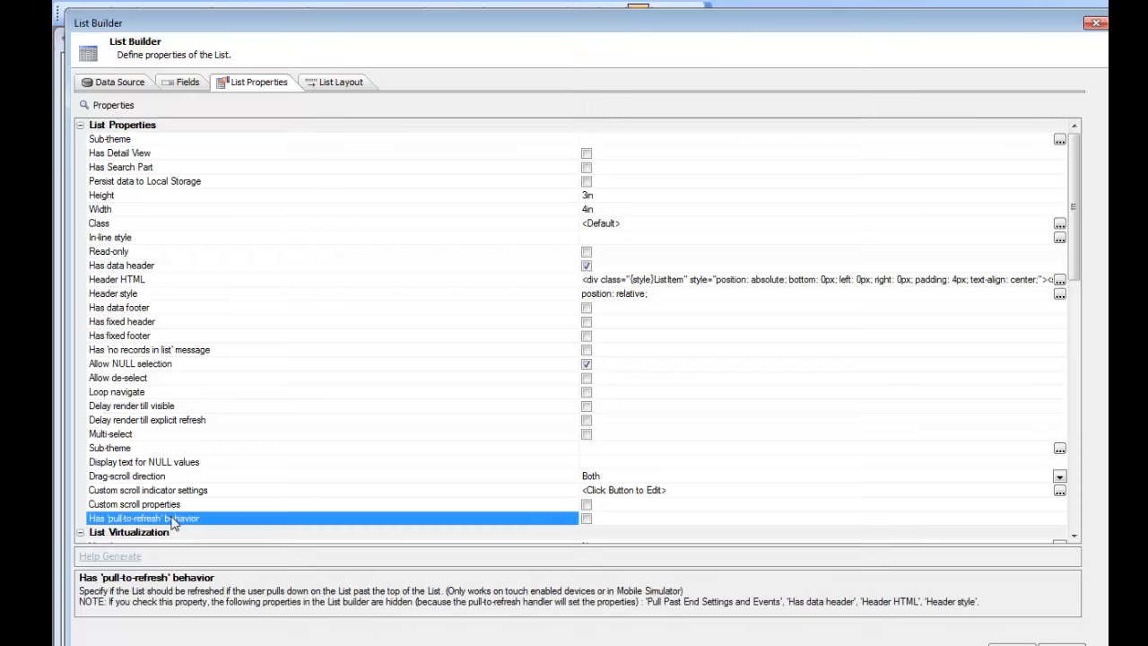
pyautogui.click(586, 518)
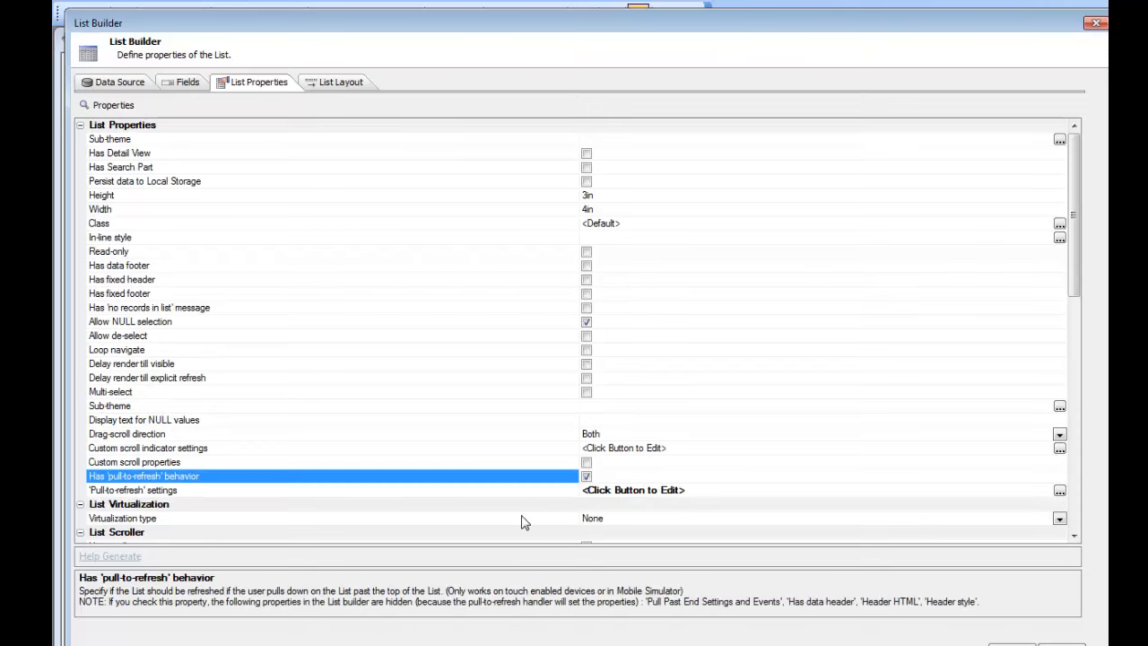